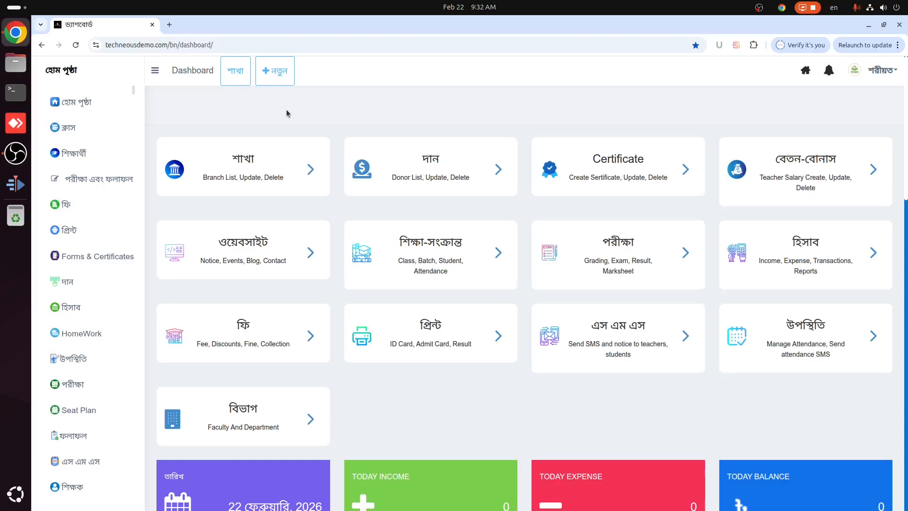
Open the student list and filter it by class প্রথম শ্রেণি
left_click(88, 153)
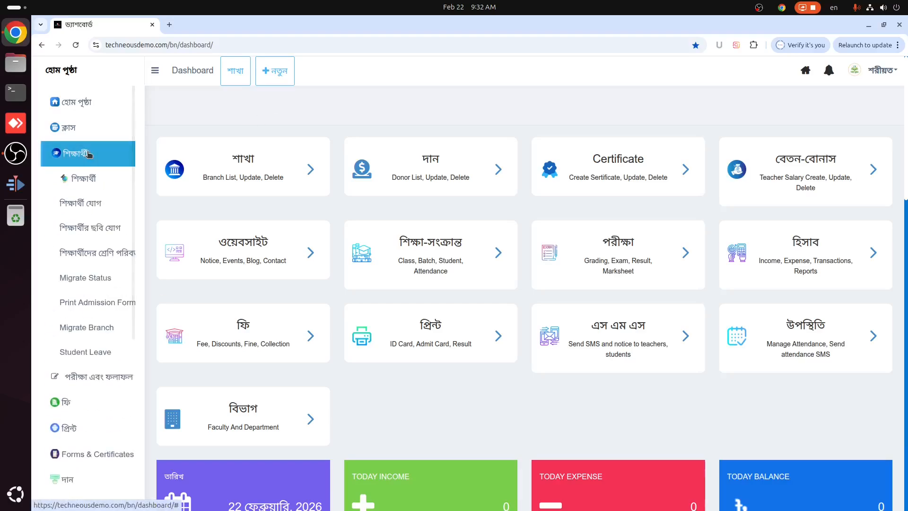
left_click(87, 182)
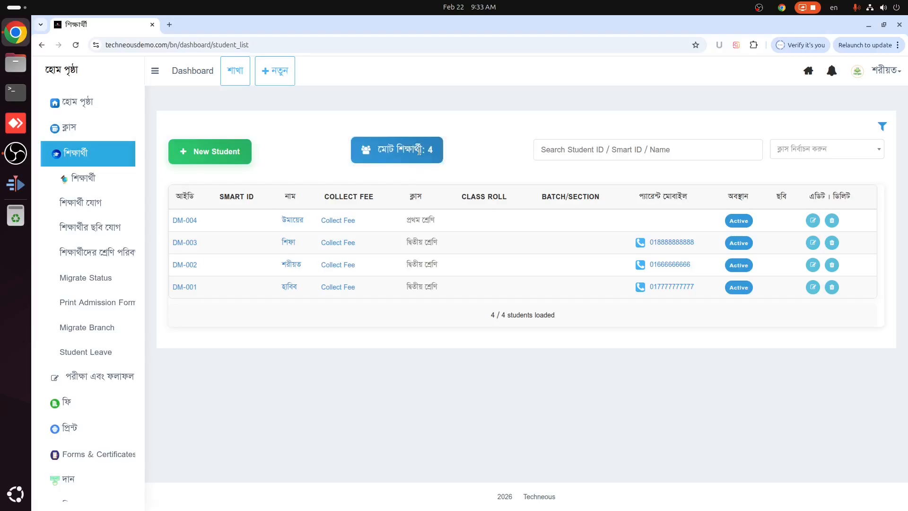
left_click(829, 151)
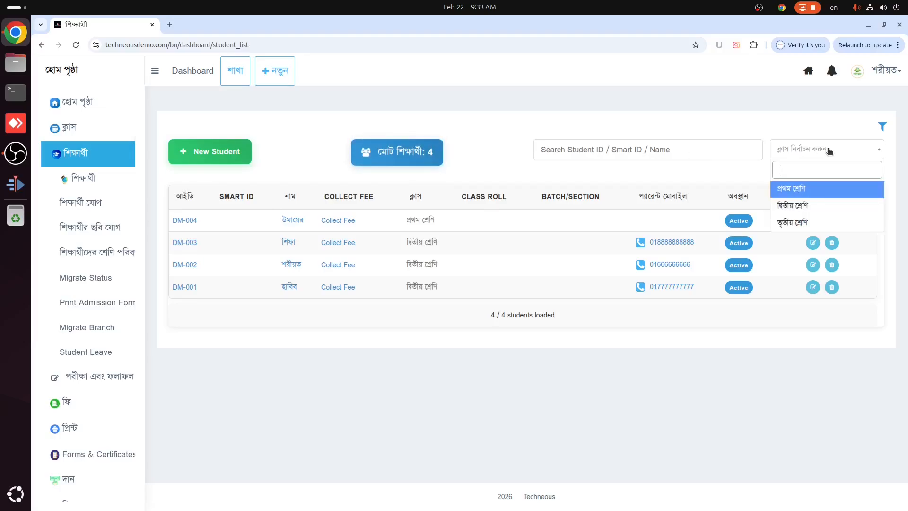
left_click(814, 184)
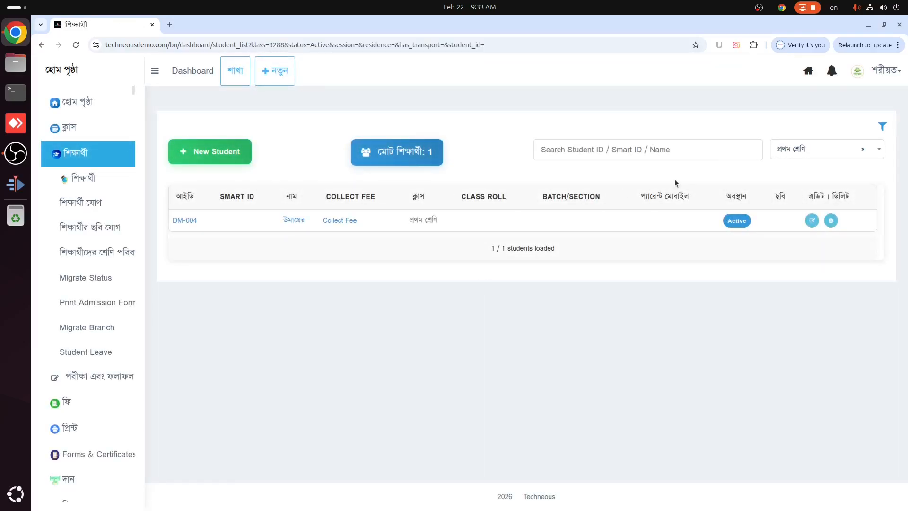
Filter the student list by দ্বিতীয় শ্রেণি, by তৃতীয় শ্রেণি, and again by দ্বিতীয় শ্রেণি to compare the classes before migration
left_click(802, 149)
left_click(800, 200)
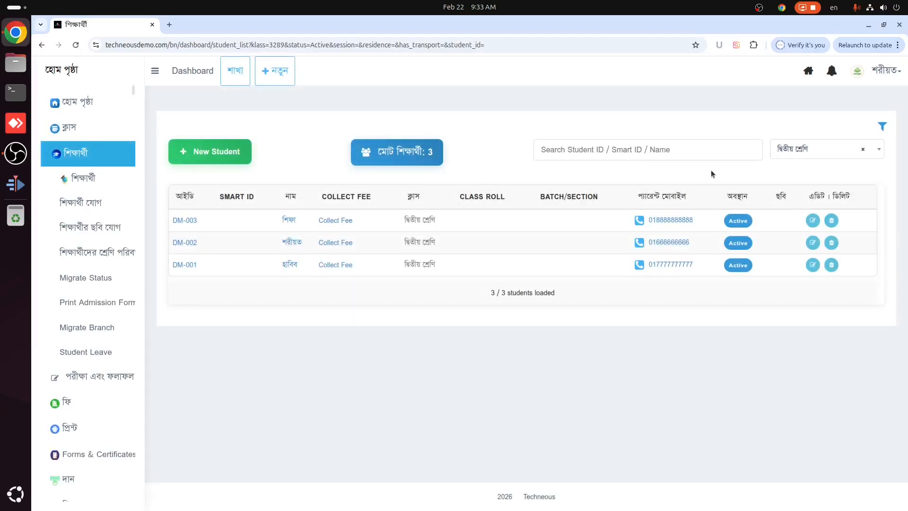
left_click(799, 154)
left_click(799, 223)
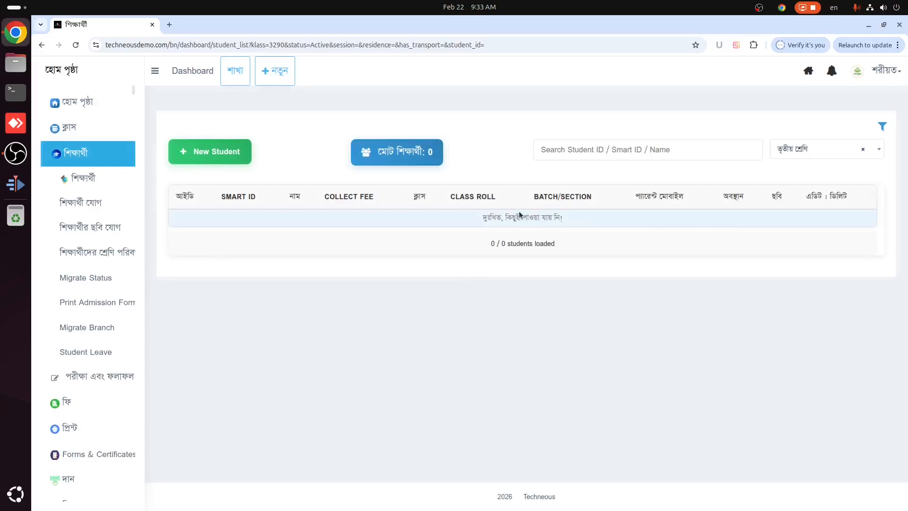
left_click(818, 155)
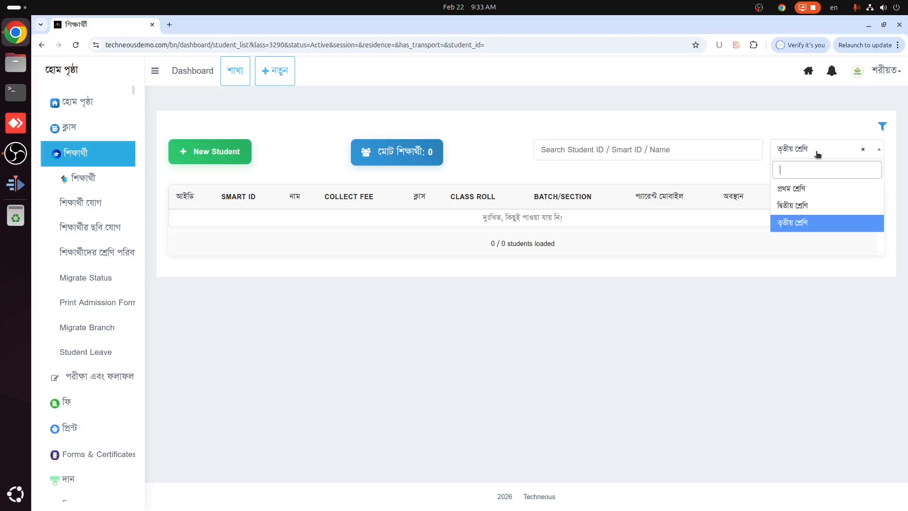
left_click(804, 204)
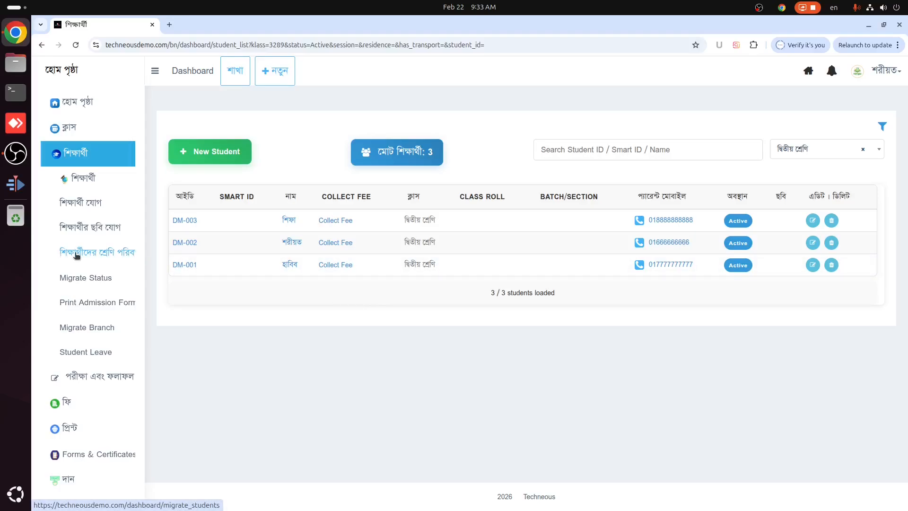
Open the student class migration form and set the current class to দ্বিতীয় শ্রেণি and the active session to 2025
left_click(96, 255)
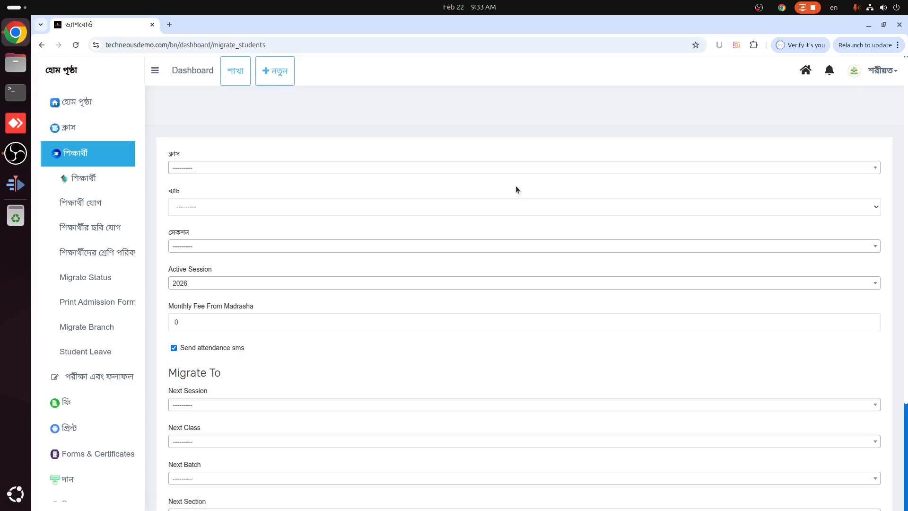
left_click(467, 173)
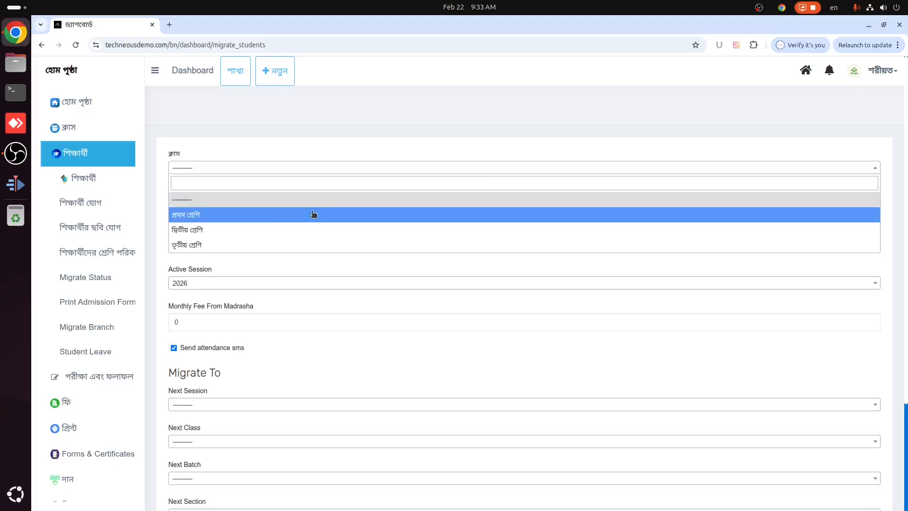
left_click(259, 226)
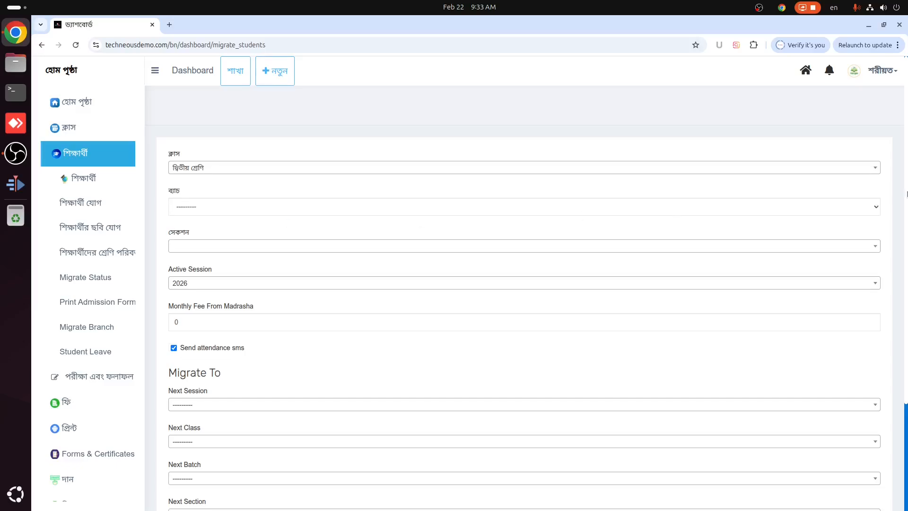
scroll(906, 193, "down", 1)
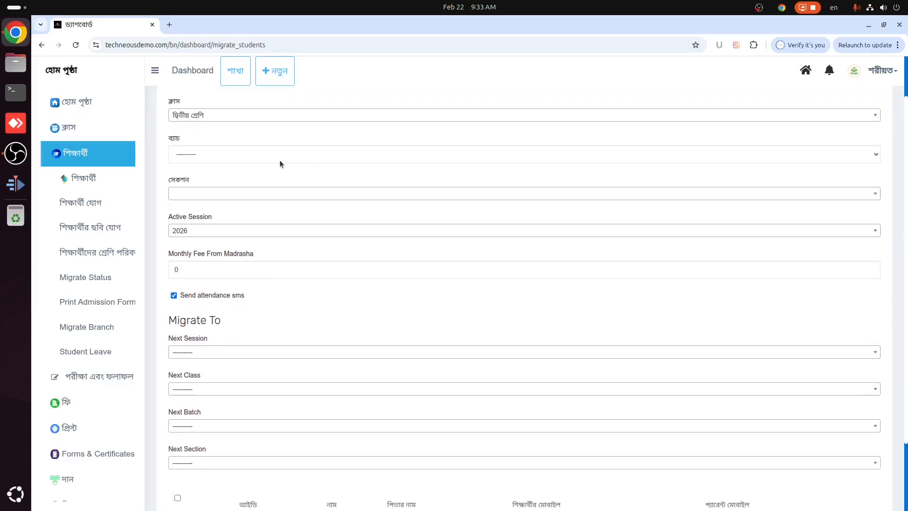
left_click(202, 227)
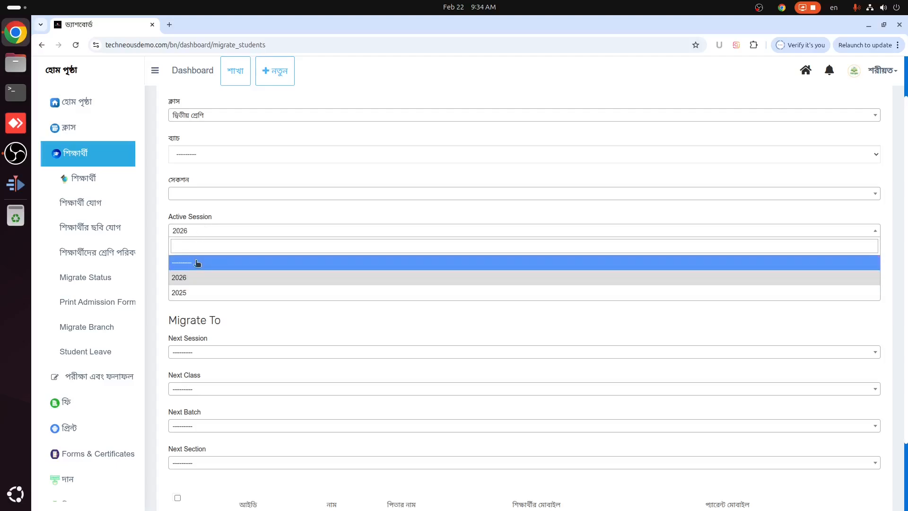
left_click(190, 294)
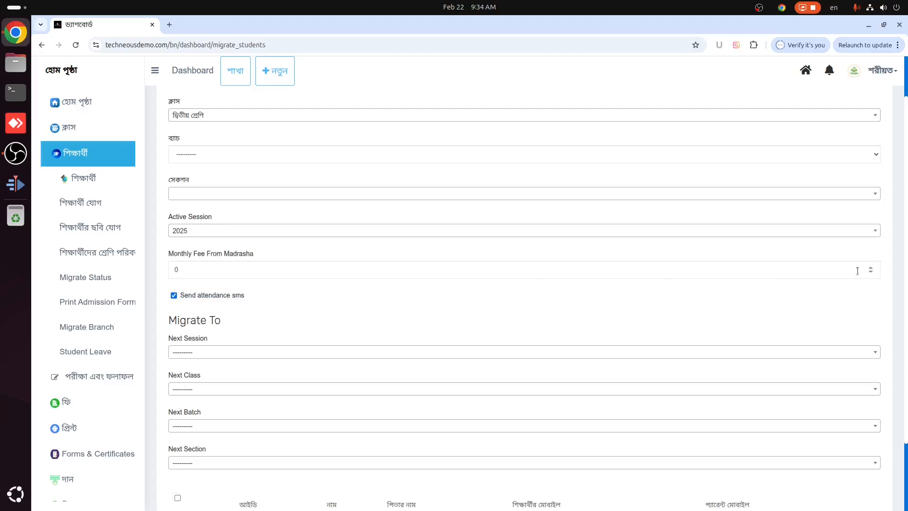
Set the migration target to next session 2026 and next class তৃতীয় শ্রেণি
scroll(906, 268, "down", 1)
scroll(906, 268, "down", 3)
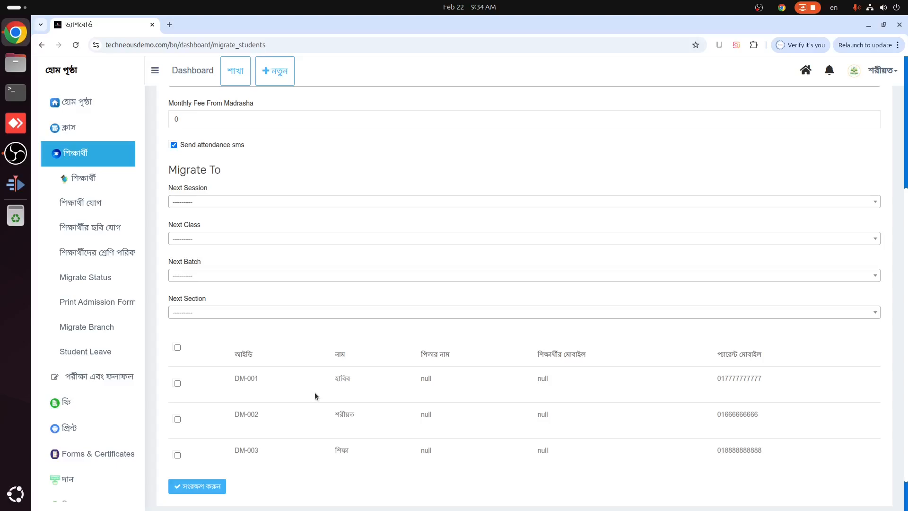
triple_click(188, 171)
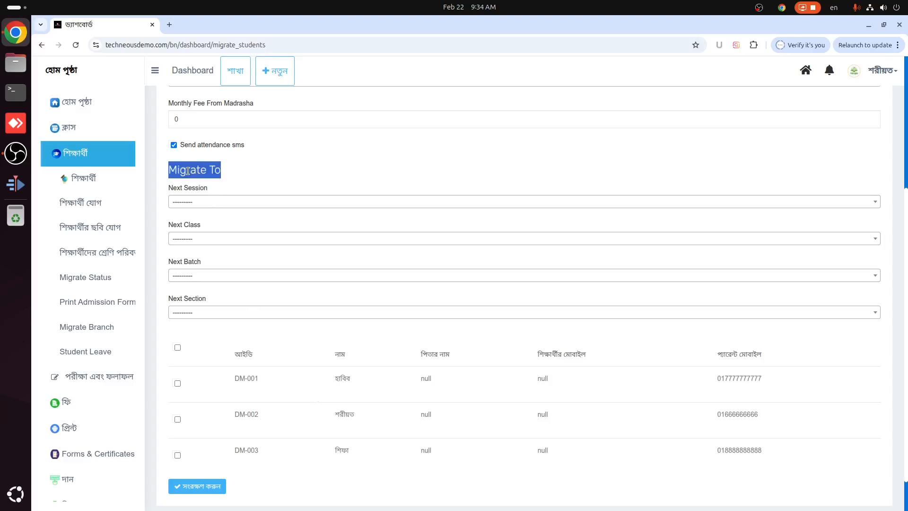
left_click(188, 172)
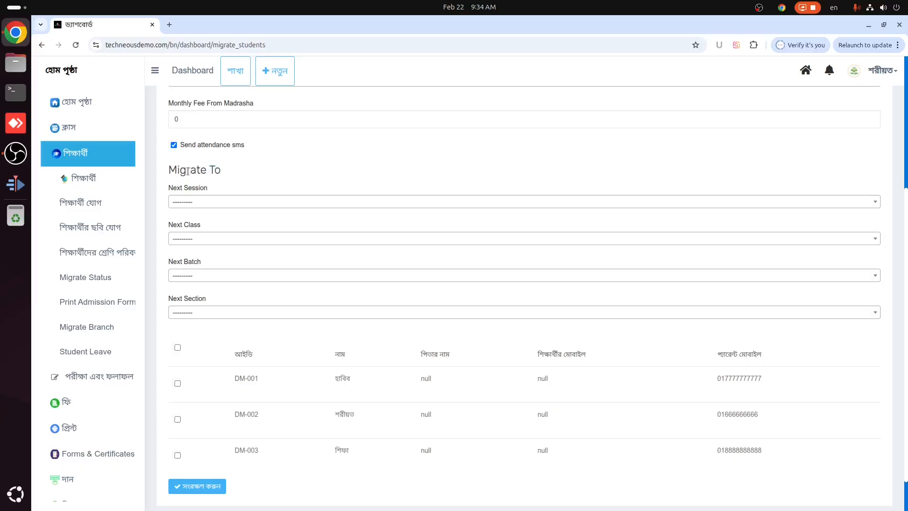
left_click(212, 203)
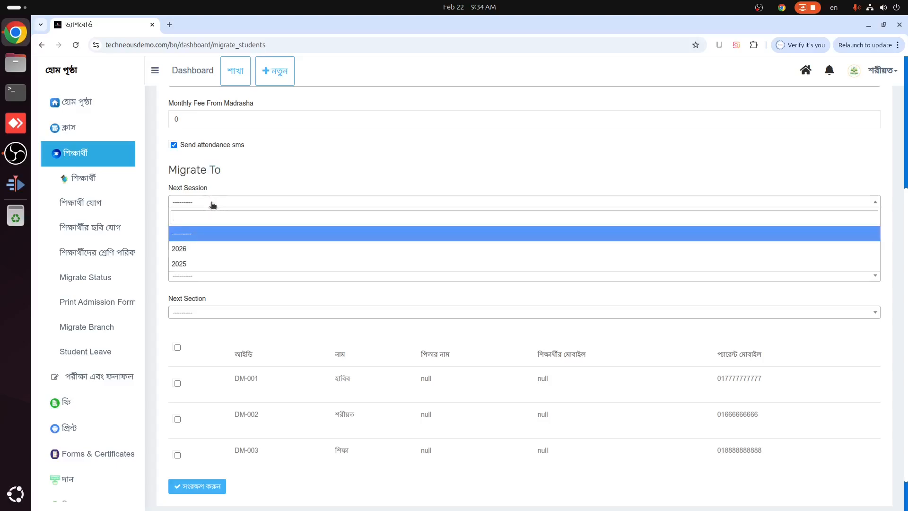
left_click(198, 249)
left_click(213, 235)
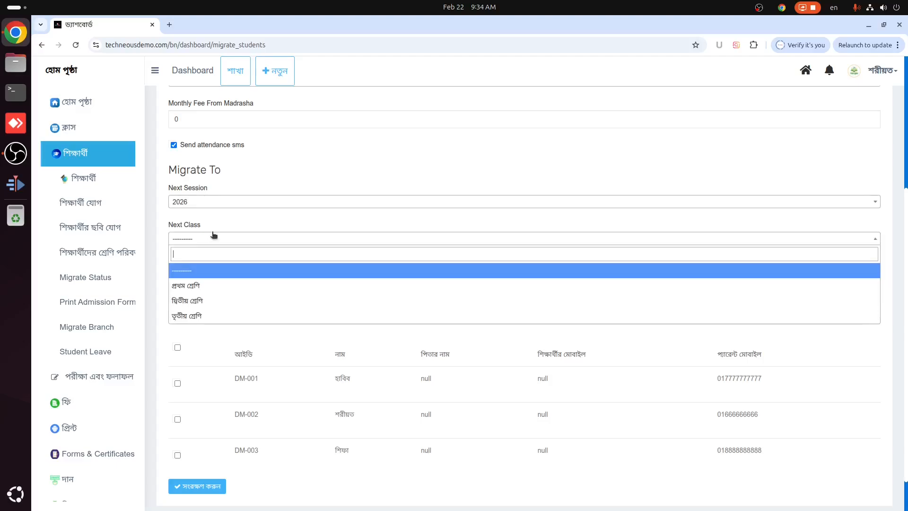
left_click(207, 314)
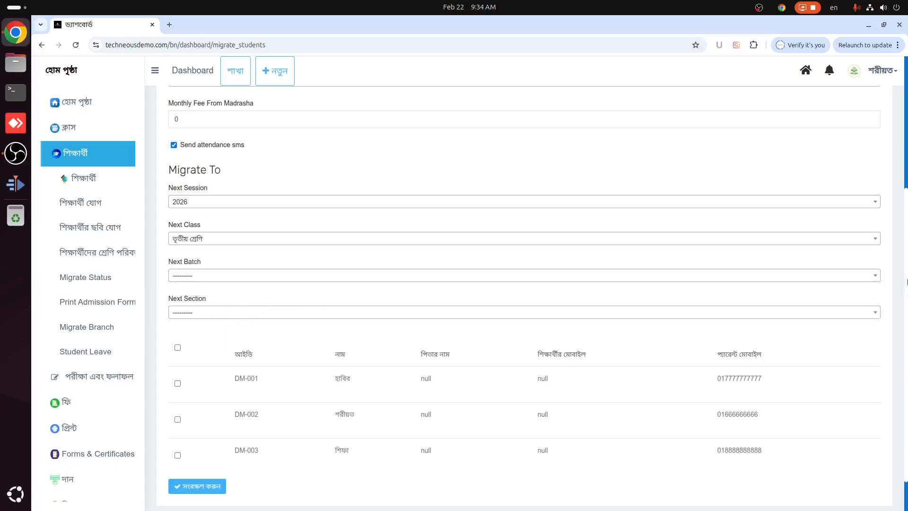
Try selecting all listed students at once, clear that selection, and select only the first two students individually
scroll(906, 303, "down", 1)
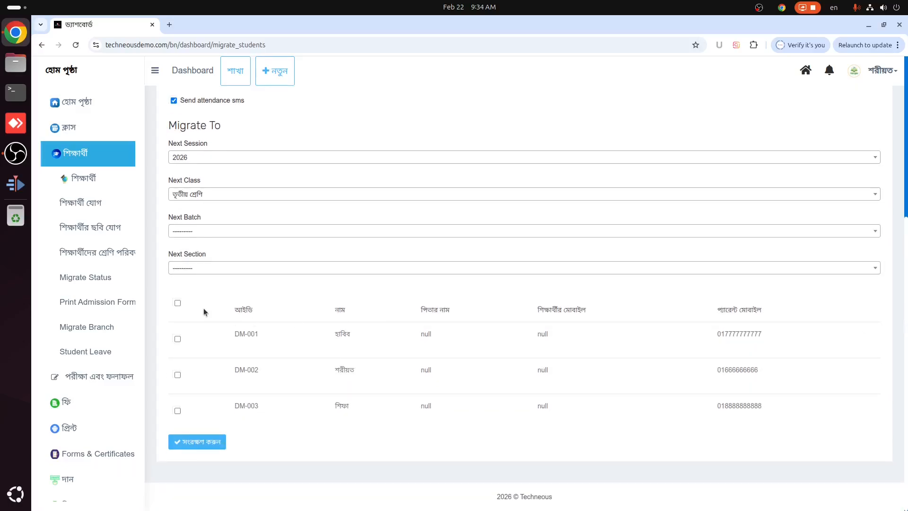
left_click(177, 304)
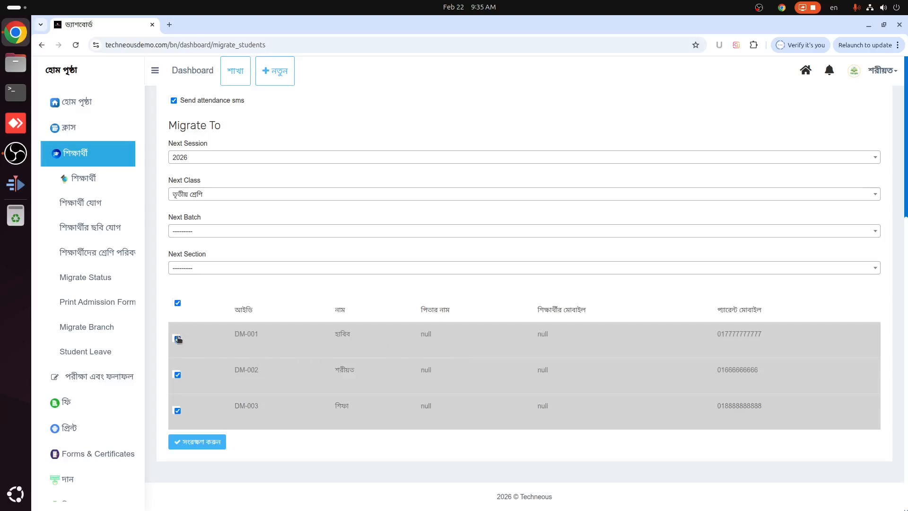
left_click(178, 303)
left_click(177, 339)
left_click(177, 375)
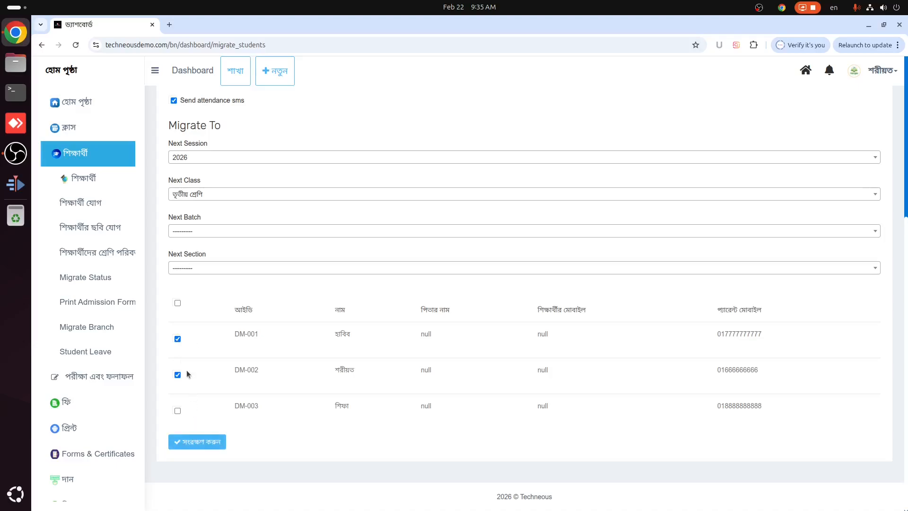
Select all listed students and save the class migration
left_click(181, 304)
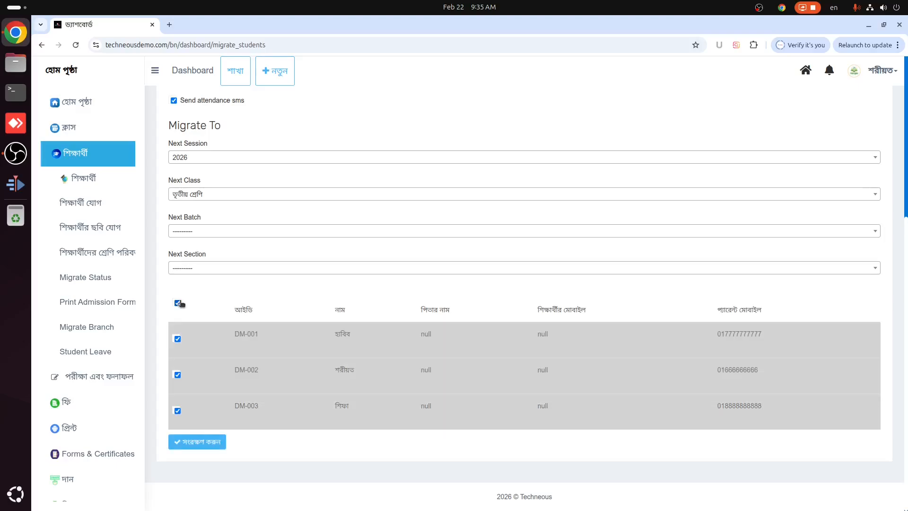
scroll(179, 364, "up", 1)
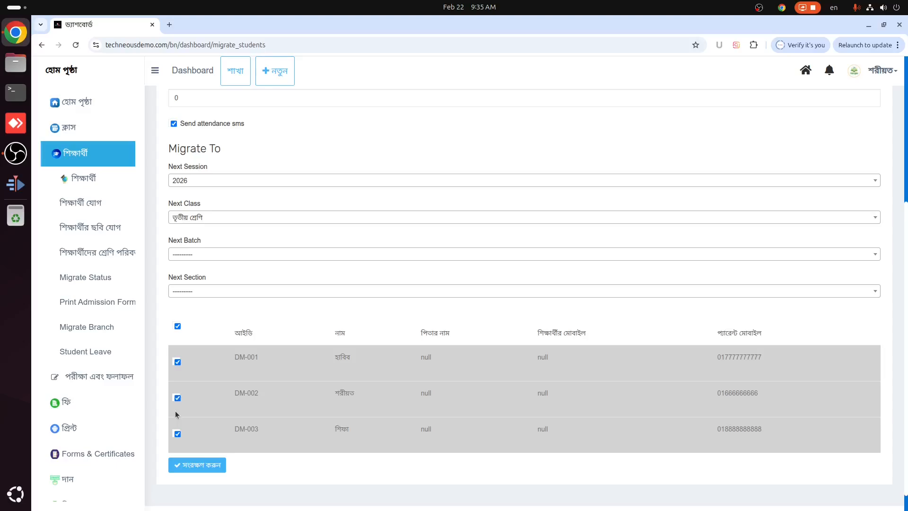
left_click(203, 463)
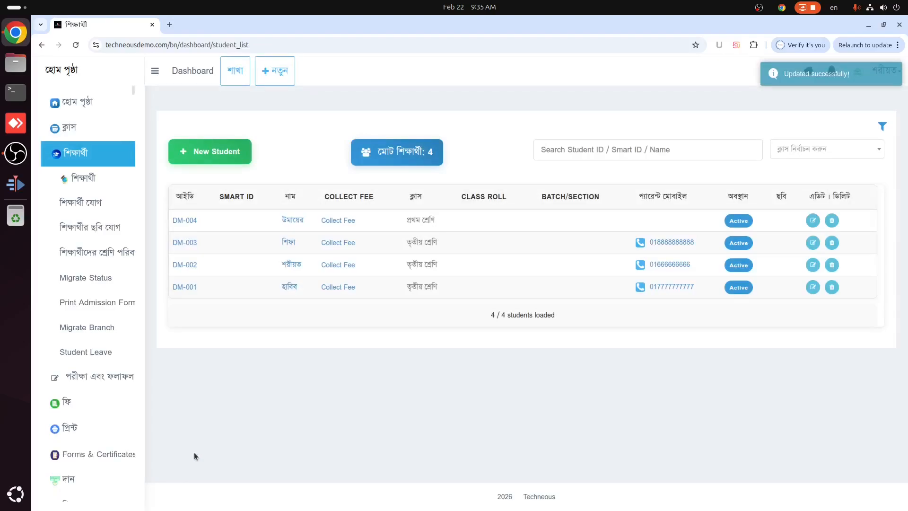
Reload the student list and check the migration by filtering by দ্বিতীয় শ্রেণি and by তৃতীয় শ্রেণি
left_click(92, 183)
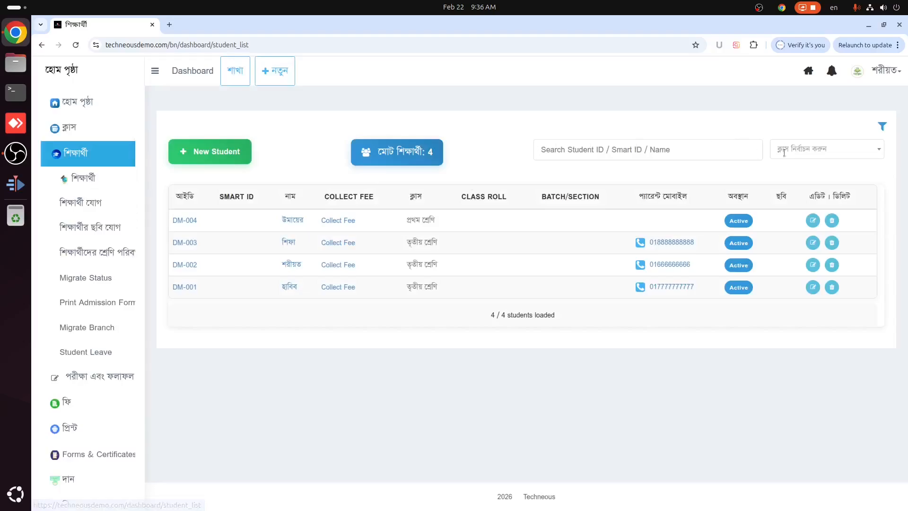
left_click(831, 155)
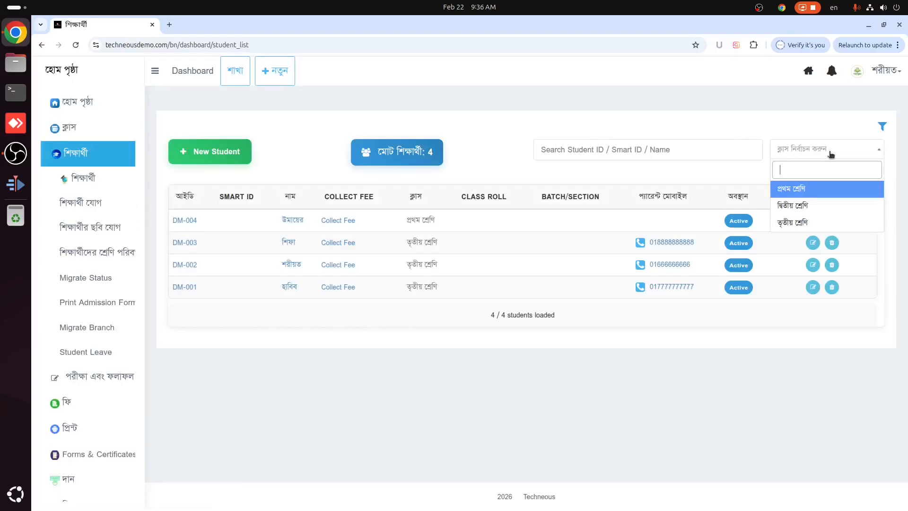
left_click(813, 207)
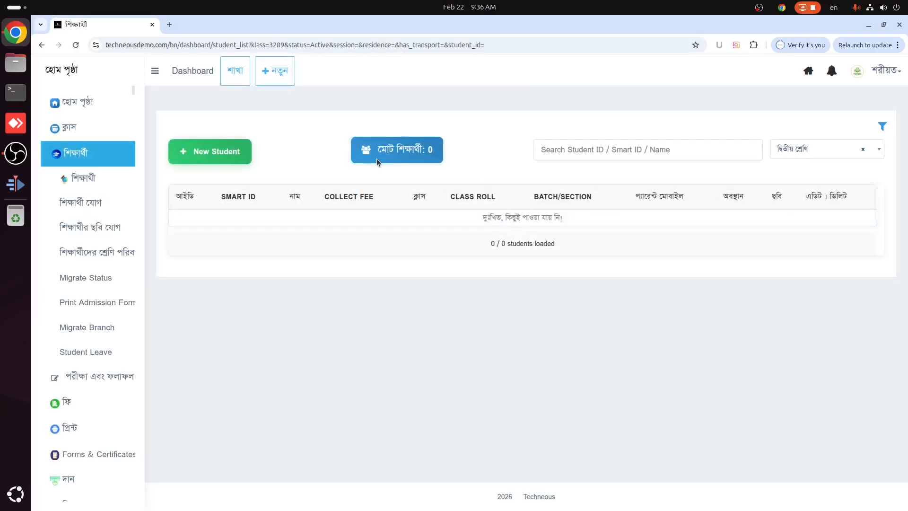
left_click(823, 154)
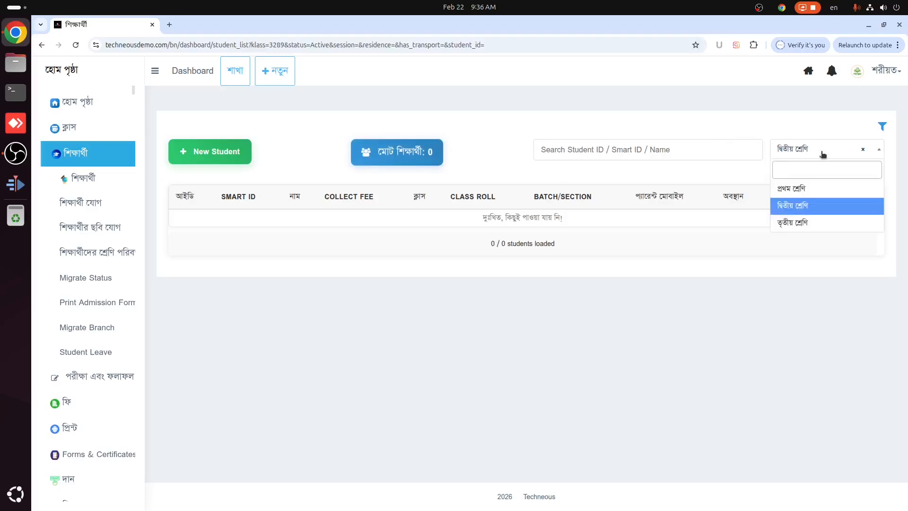
left_click(814, 221)
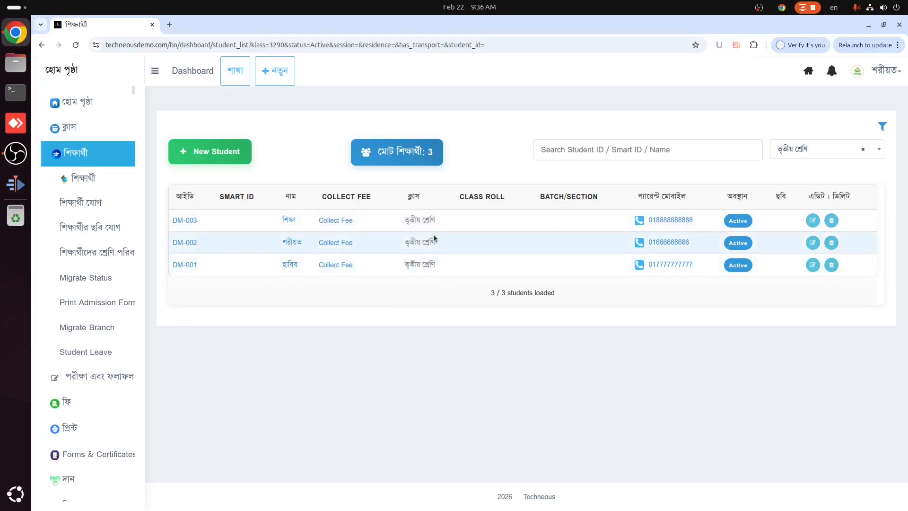
Check the তৃতীয় শ্রেণি students by filtering for session 2026 and for session 2025, and reload the unfiltered student list
left_click(882, 126)
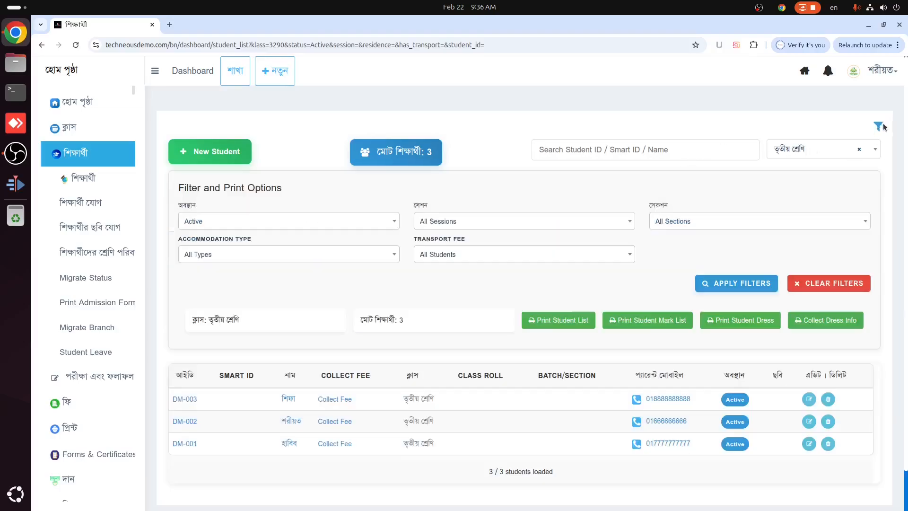
left_click(502, 225)
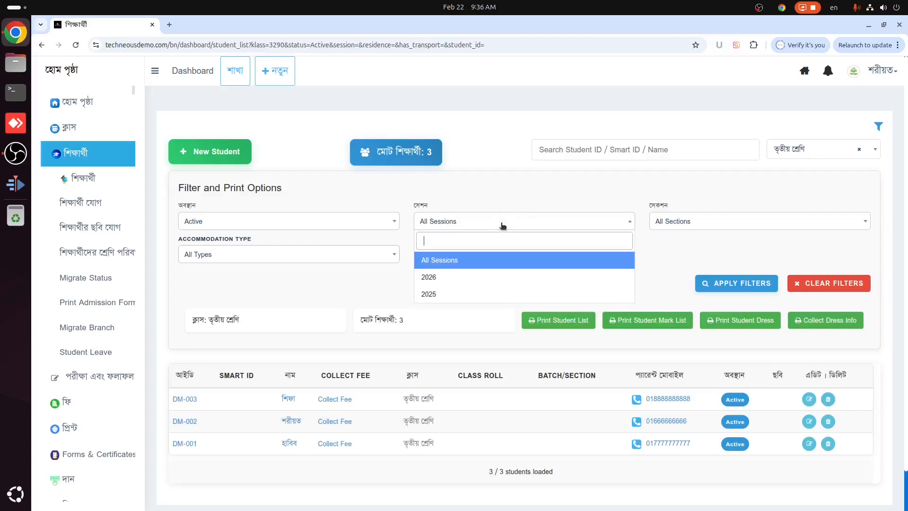
left_click(465, 278)
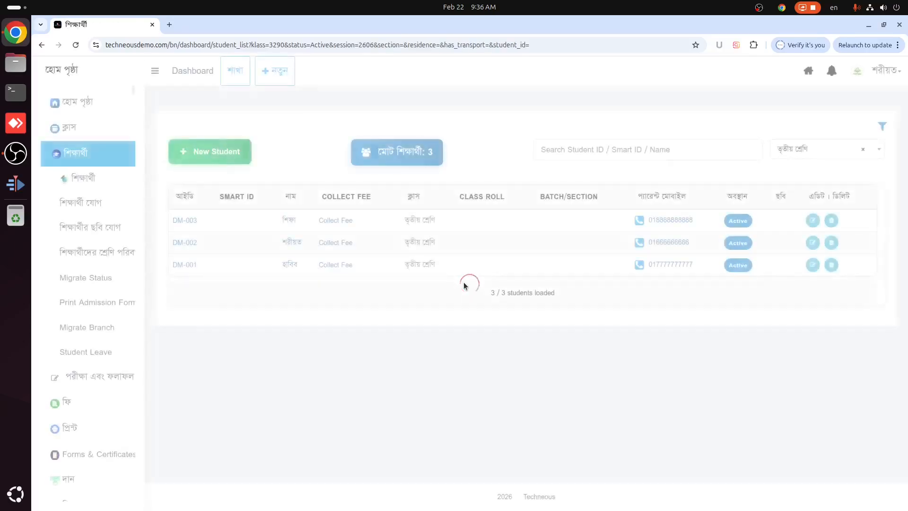
left_click(881, 127)
left_click(469, 229)
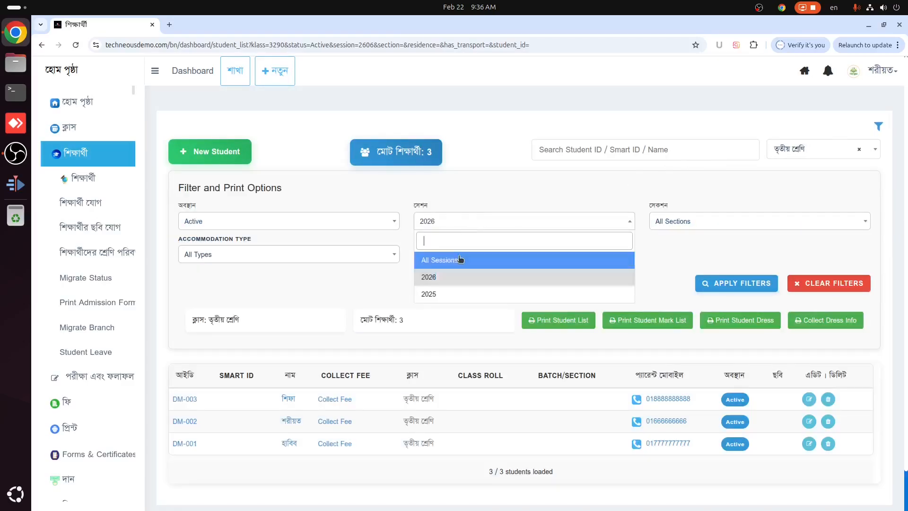
left_click(449, 289)
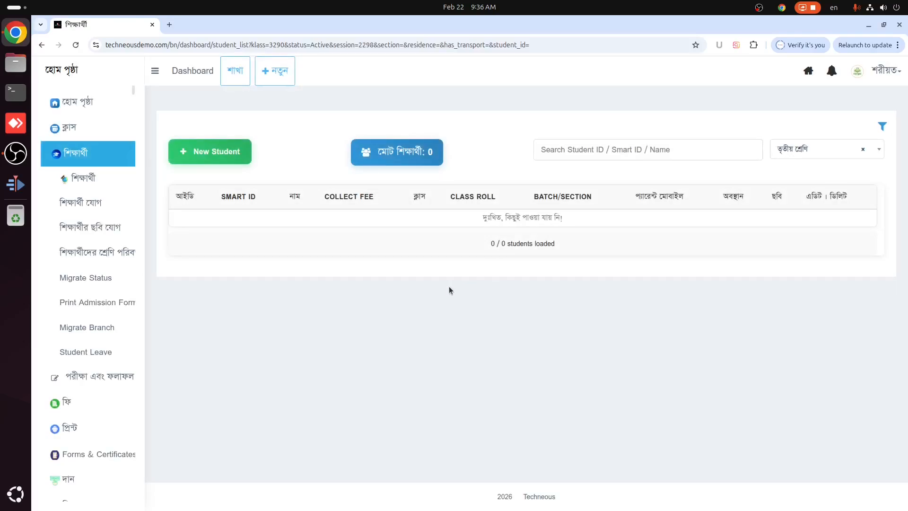
left_click(88, 179)
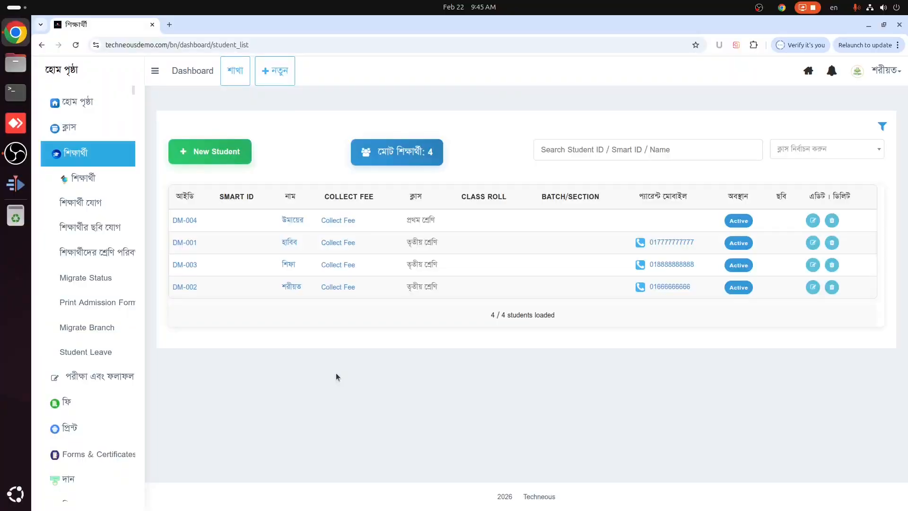
Open the Migrate Status form and list the তৃতীয় শ্রেণি students for session 2026
left_click(93, 283)
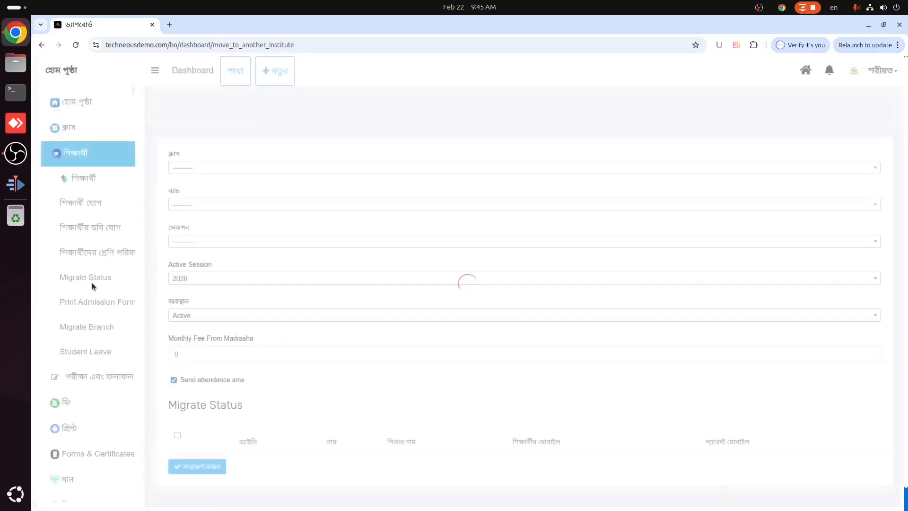
left_click(213, 167)
left_click(212, 242)
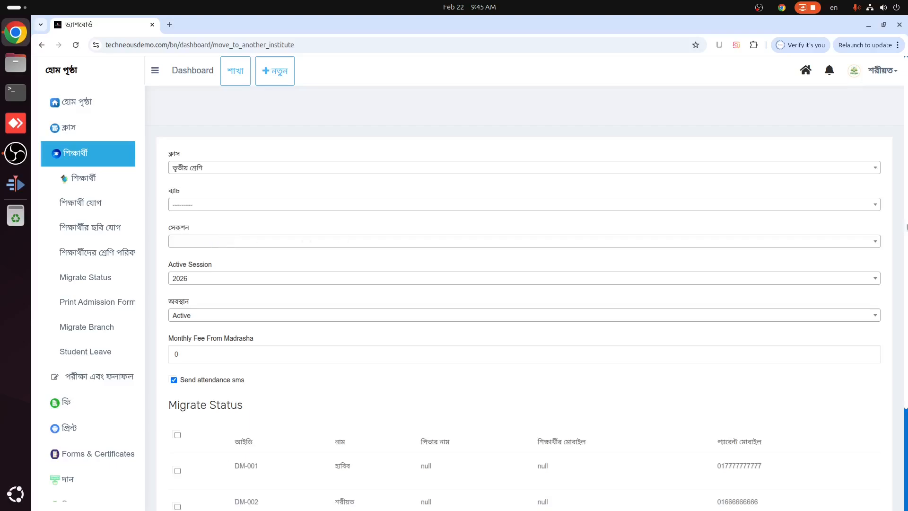
scroll(648, 206, "down", 1)
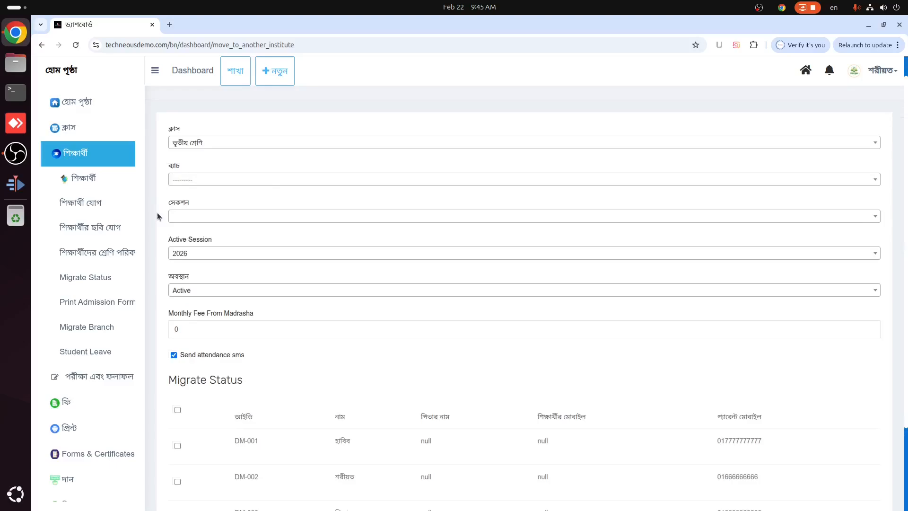
scroll(907, 307, "down", 4)
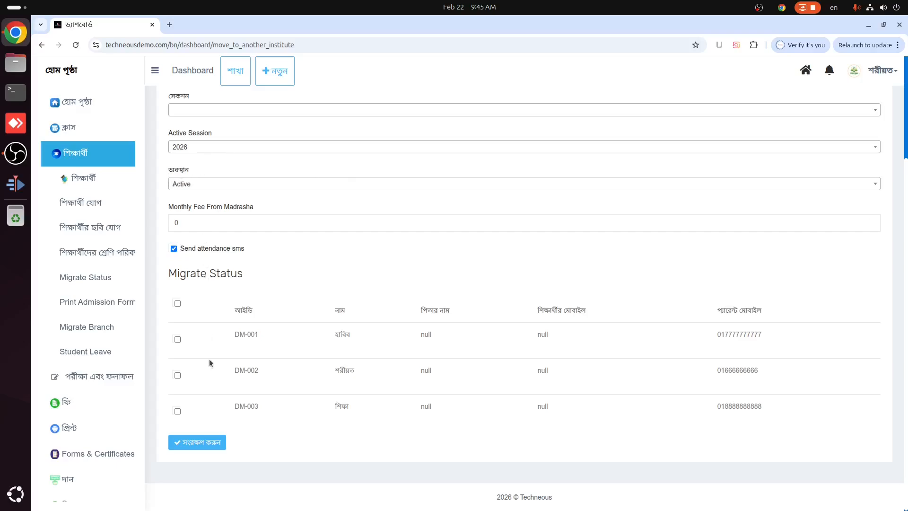
Set the student status in the Migrate Status form to Moved To another Institute
left_click(244, 186)
scroll(286, 264, "down", 1)
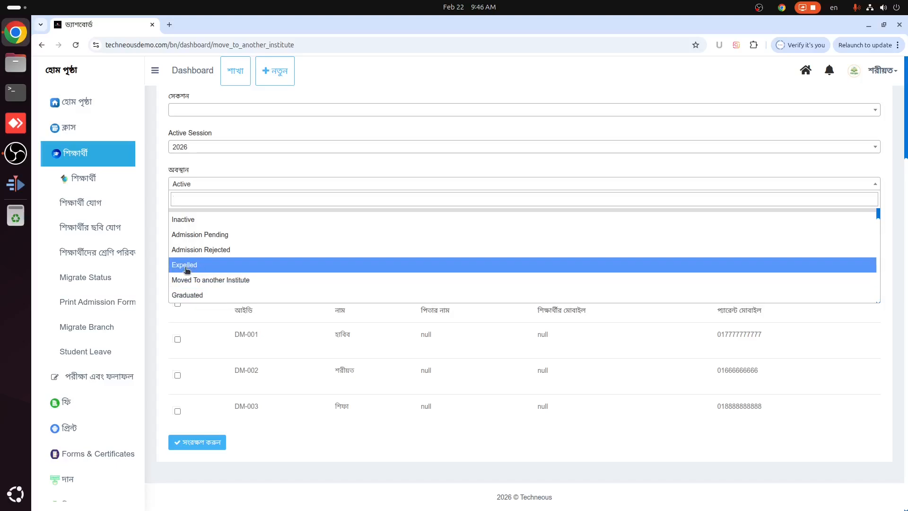
left_click(229, 281)
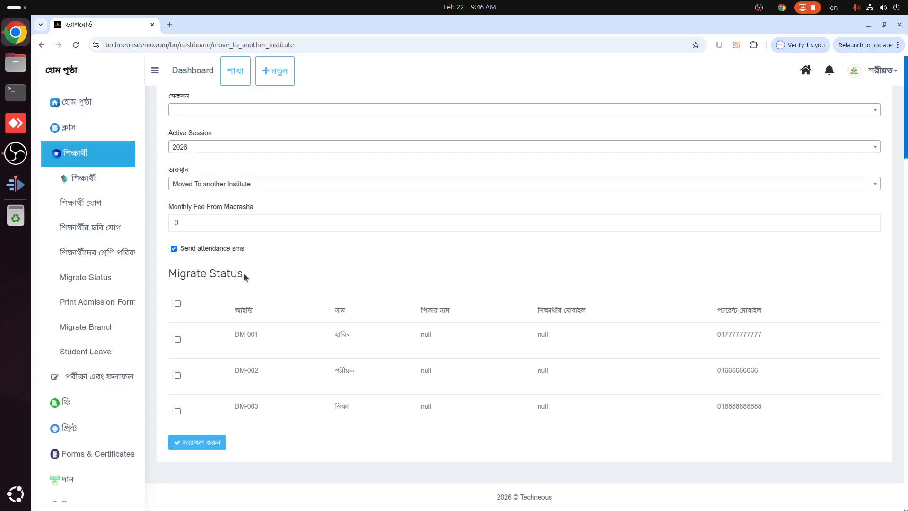
Select all listed students, clear that selection, select only the first student and save the status migration
left_click(178, 304)
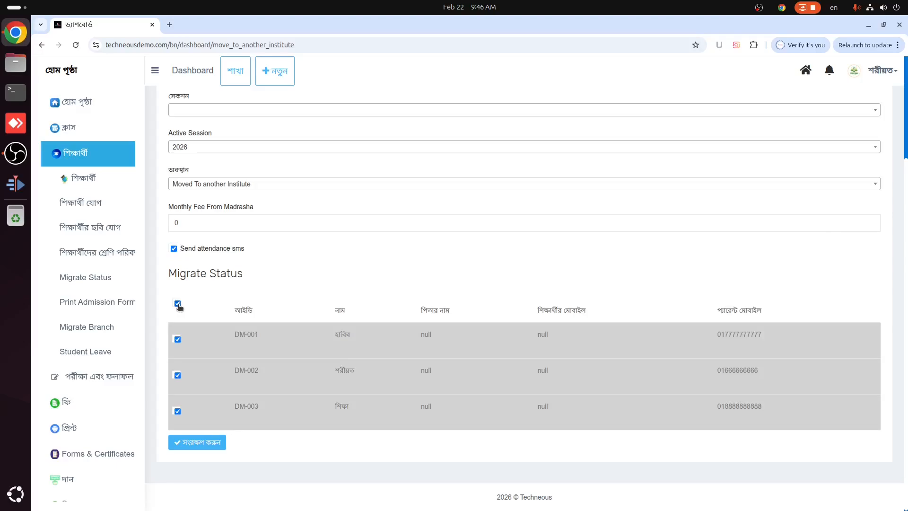
left_click(177, 303)
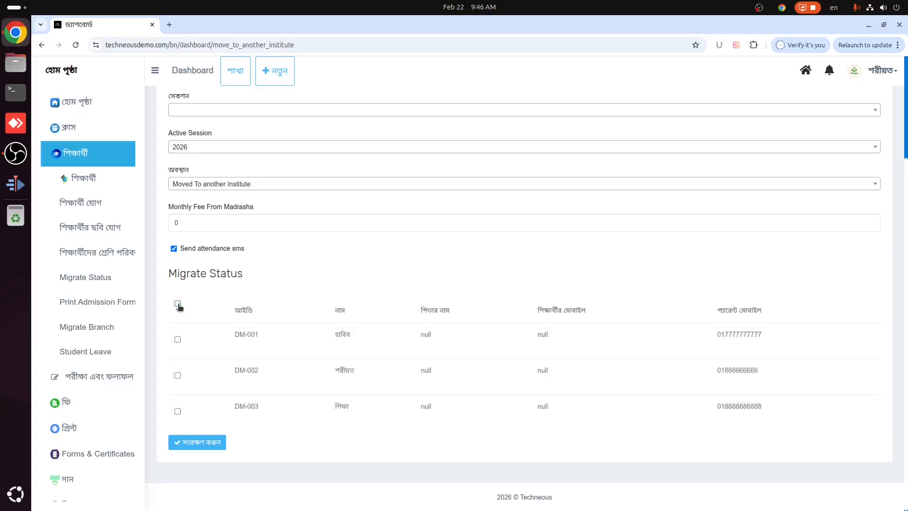
left_click(178, 340)
left_click(177, 377)
left_click(199, 442)
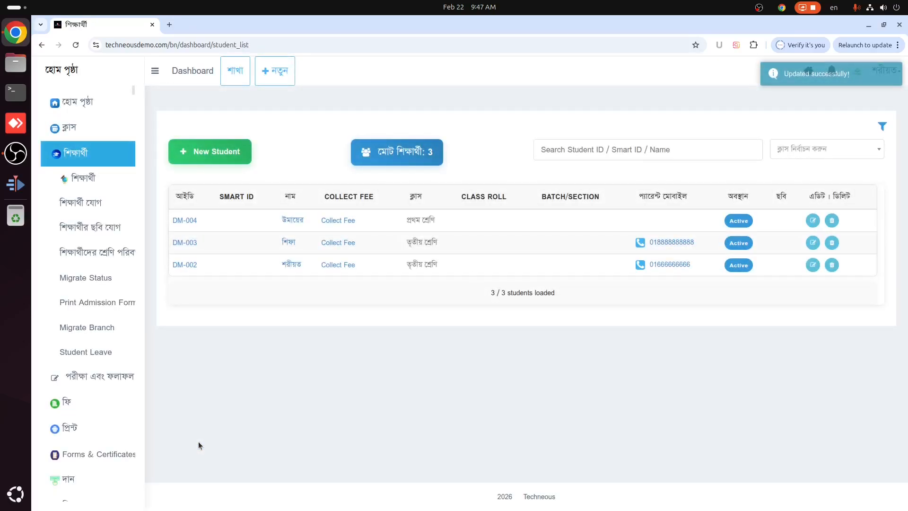
Check the active students of তৃতীয় শ্রেণি in the student list and reload the unfiltered list
left_click(803, 157)
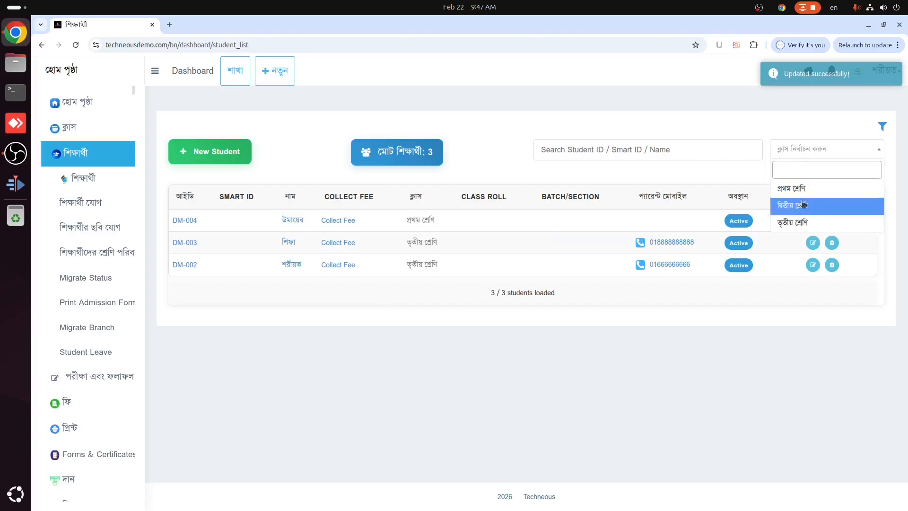
left_click(798, 224)
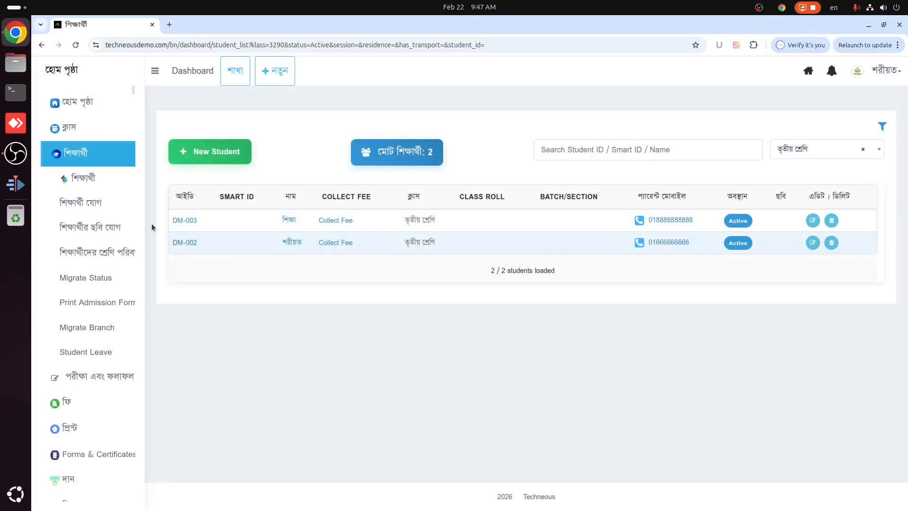
left_click(85, 180)
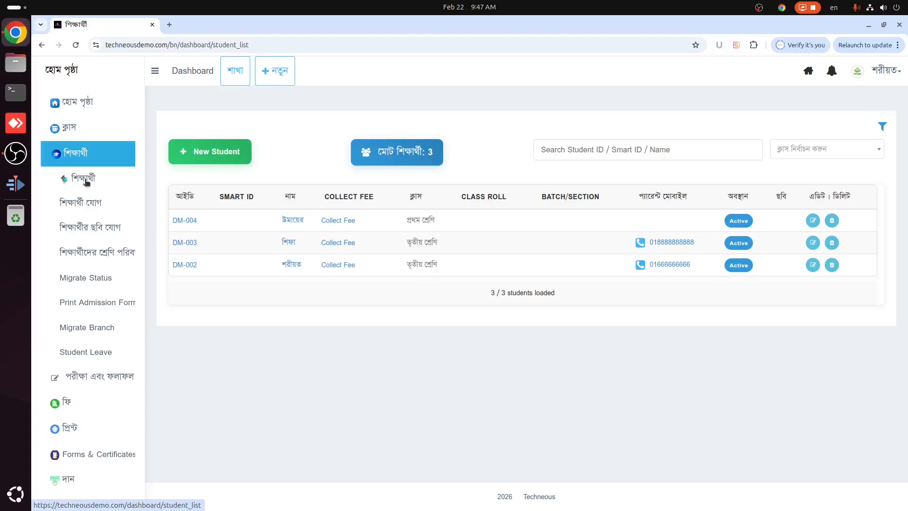
Filter the student list by the status Moved To another Institute
left_click(883, 125)
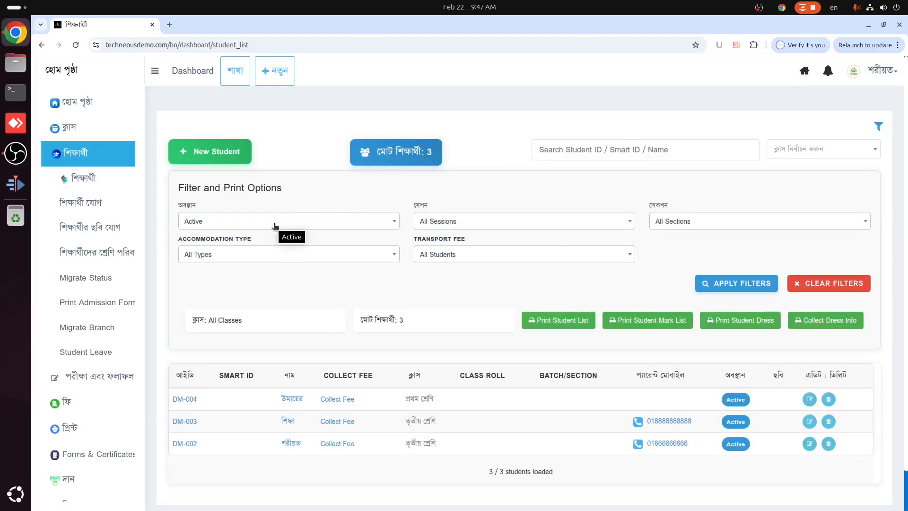
left_click(232, 222)
scroll(290, 310, "down", 2)
scroll(345, 303, "up", 2)
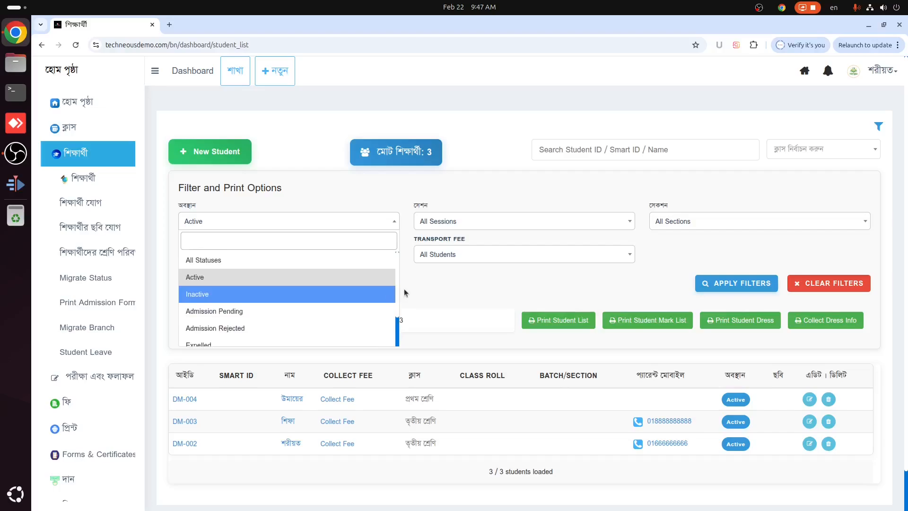
scroll(396, 307, "down", 2)
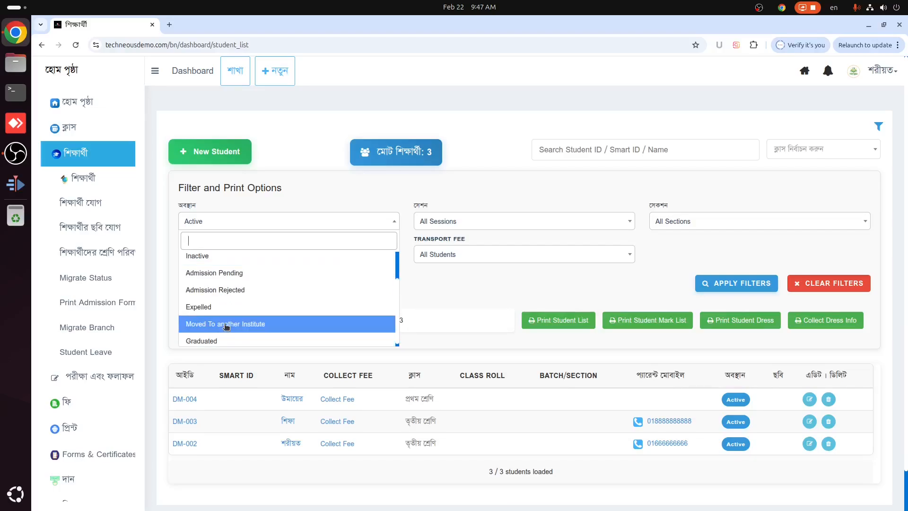
left_click(238, 323)
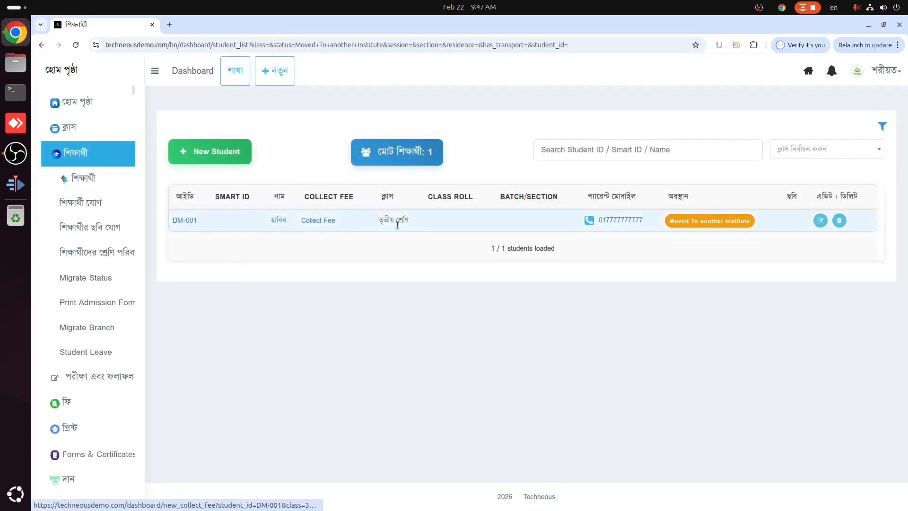
Narrow the moved students to class তৃতীয় শ্রেণি and examine the status and session filter options
left_click(882, 125)
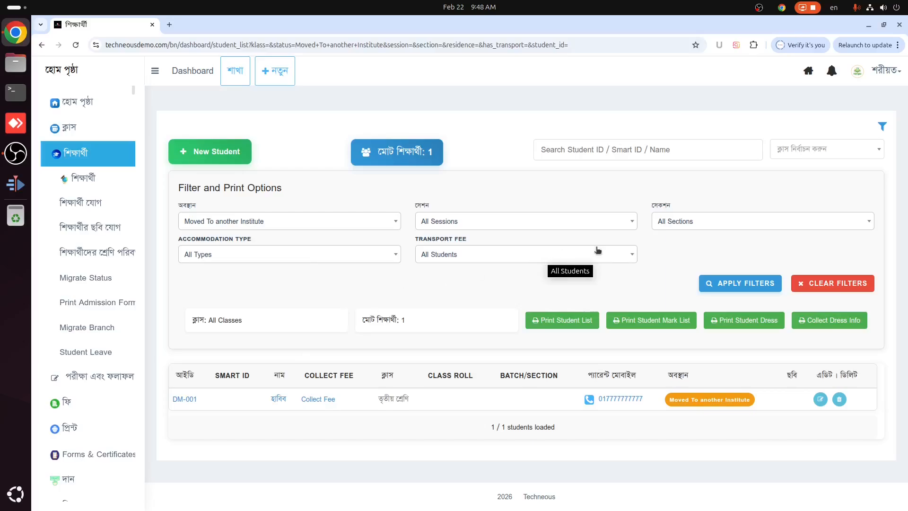
left_click(810, 157)
left_click(799, 222)
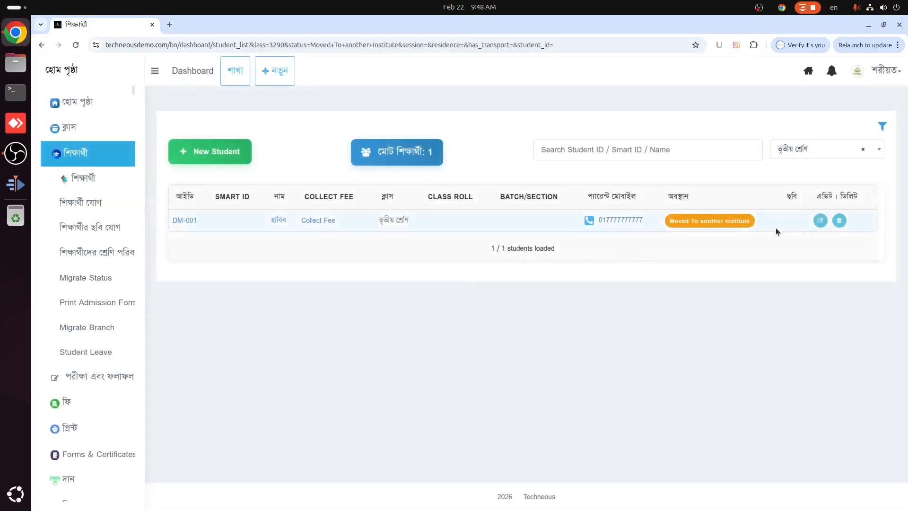
left_click(883, 126)
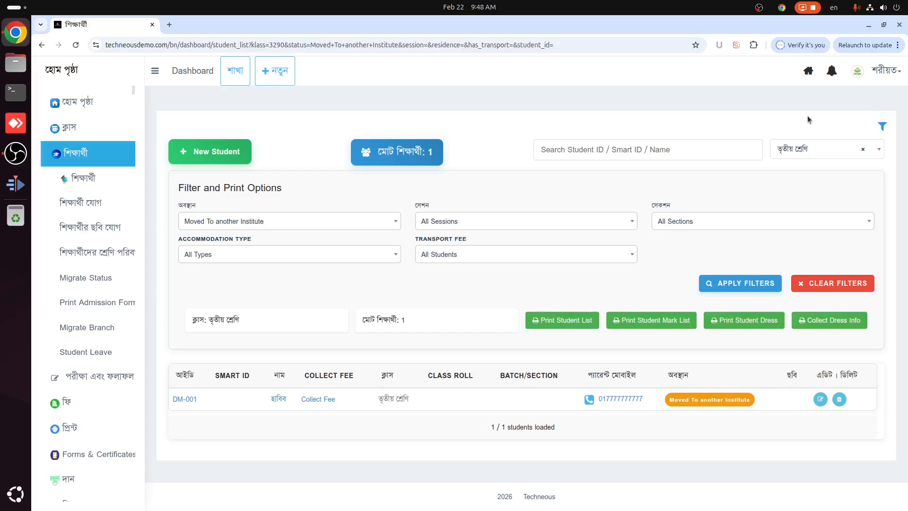
left_click(278, 221)
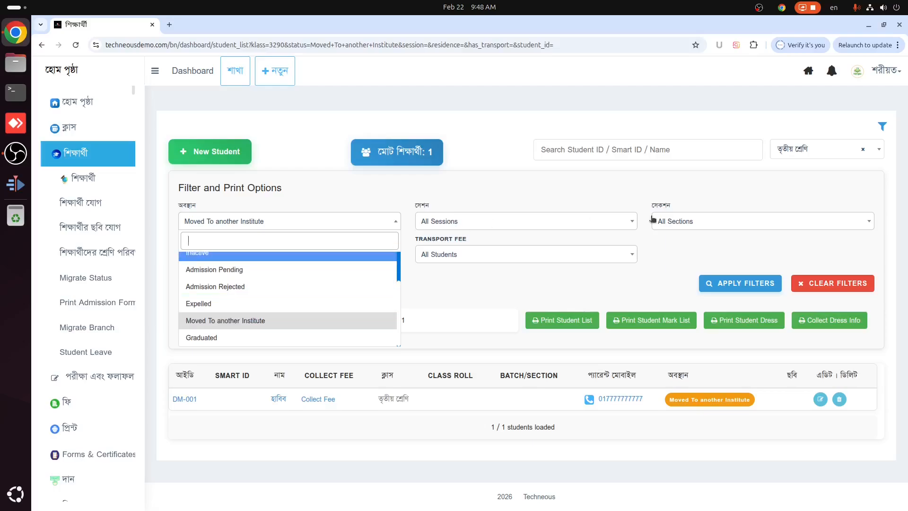
left_click(538, 226)
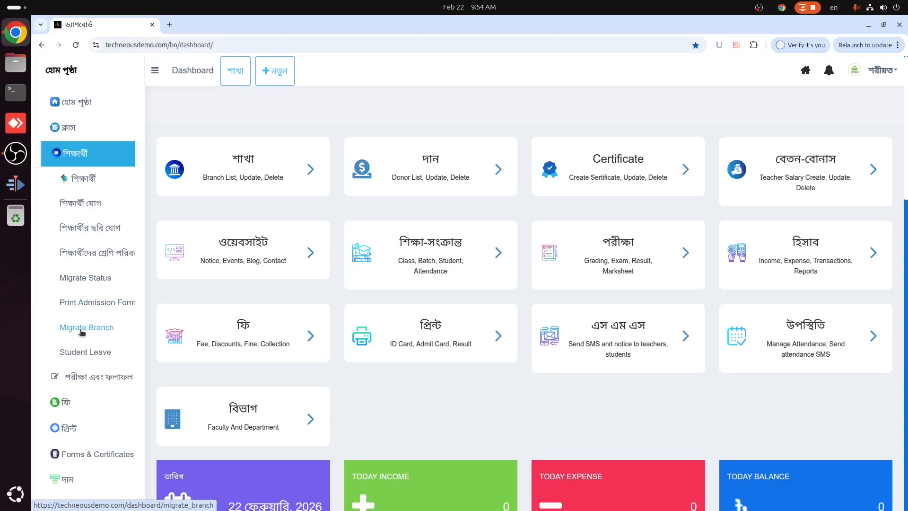
Open the Migrate Branch form and examine its class, batch, section, monthly fee and target branch fields
left_click(82, 331)
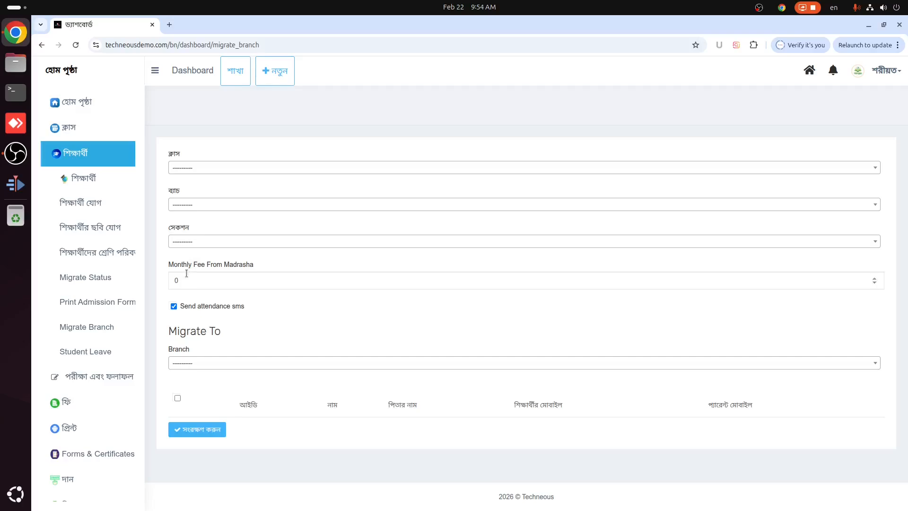
double_click(220, 264)
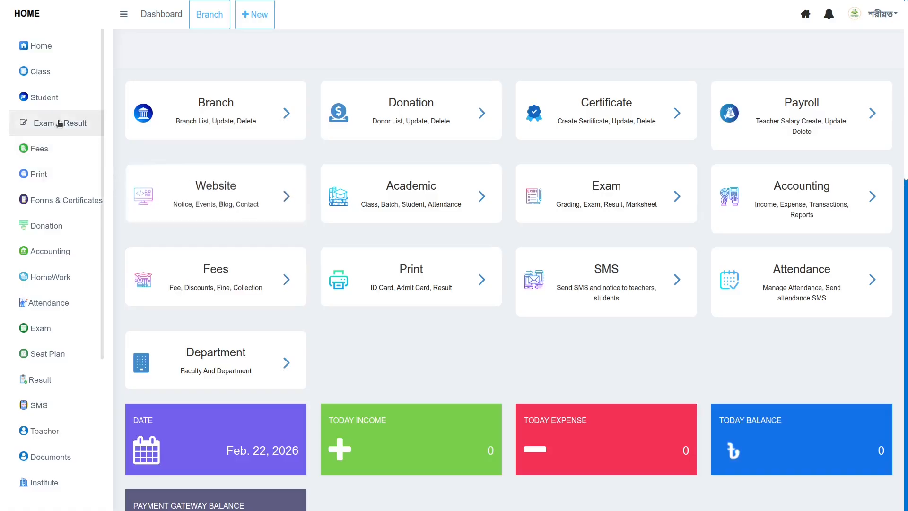
Open the Migrate Student form from the student section of the English dashboard
left_click(63, 100)
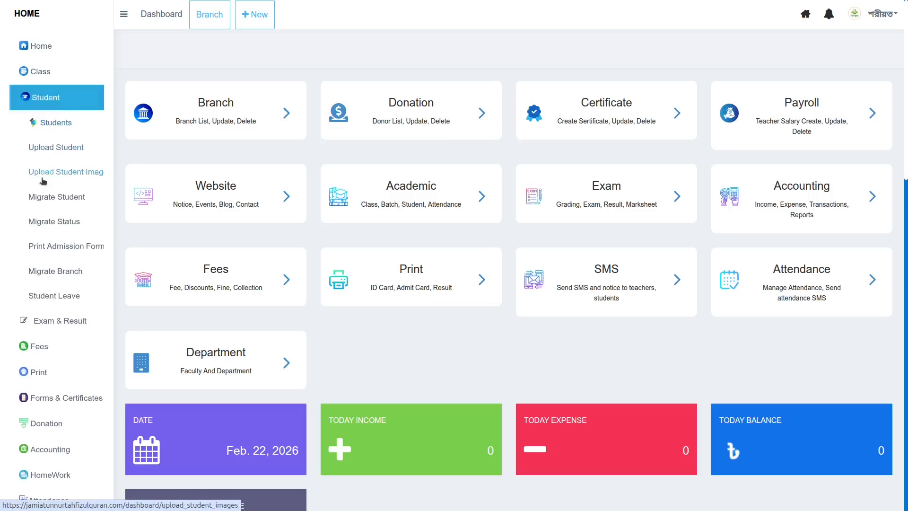
left_click(58, 203)
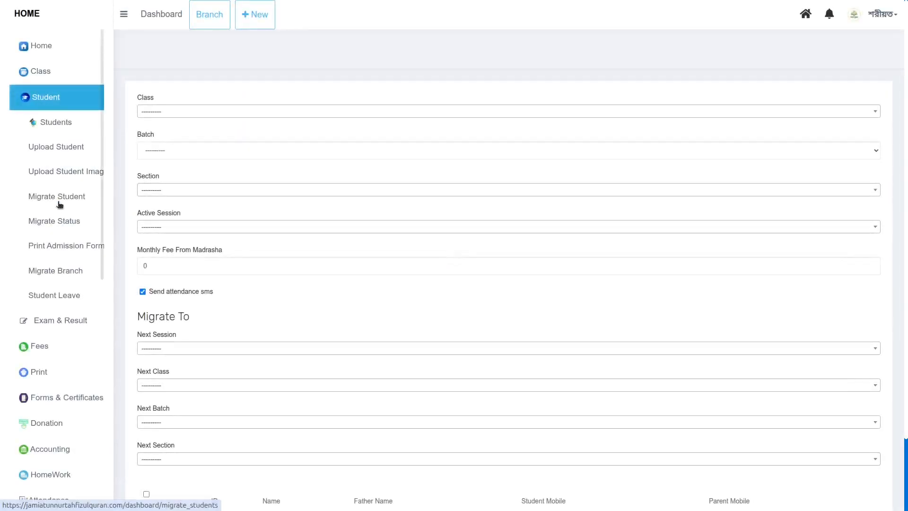